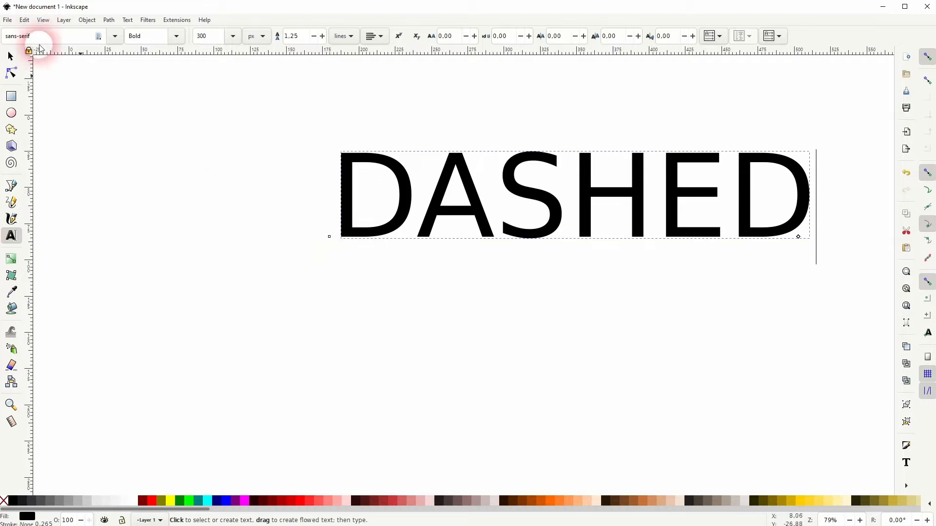
# - Move the DASHED text lower and toward the canvas center, and open its fill and stroke settings
pyautogui.click(11, 56)
pyautogui.moveTo(528, 191); pyautogui.dragTo(378, 261)
pyautogui.click(93, 25)
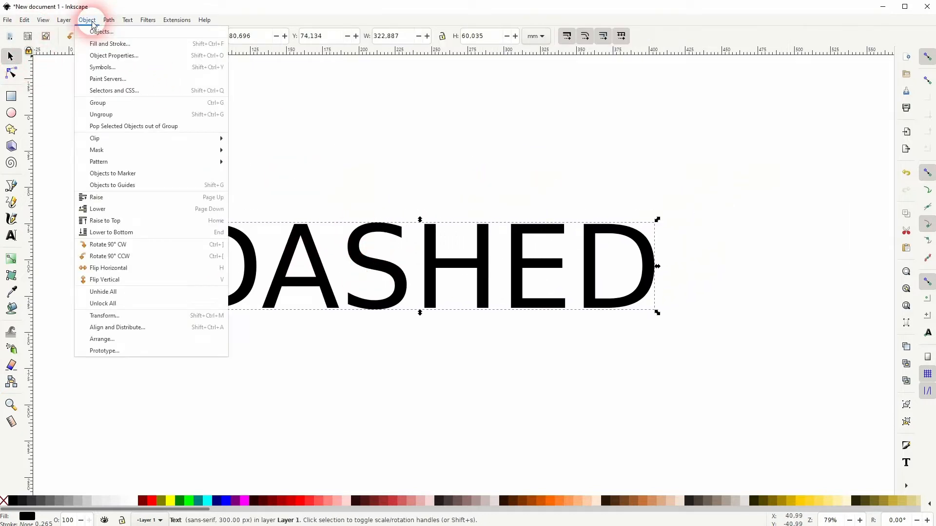
pyautogui.click(103, 43)
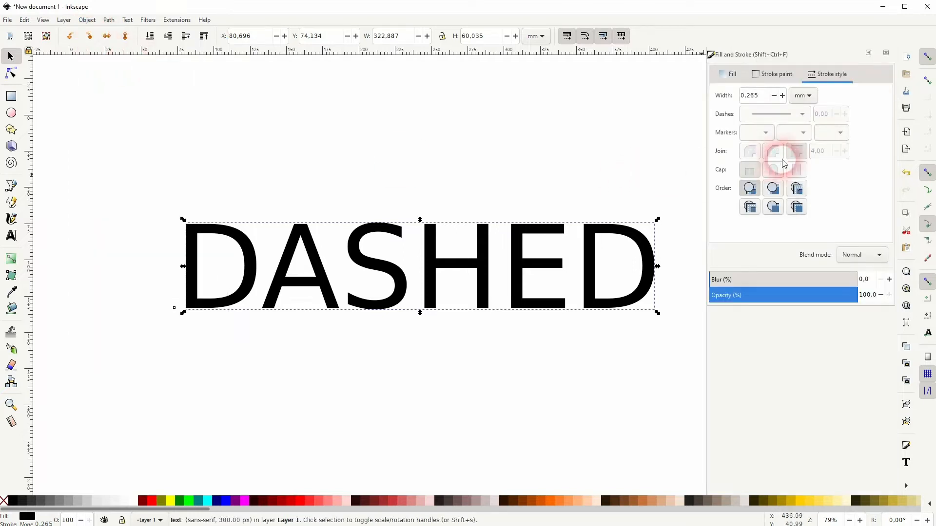
# - Give the DASHED text a red stroke, remove its fill, and set the stroke width to 1 mm
pyautogui.keyDown('shift'); pyautogui.click(152, 502); pyautogui.keyUp('shift')
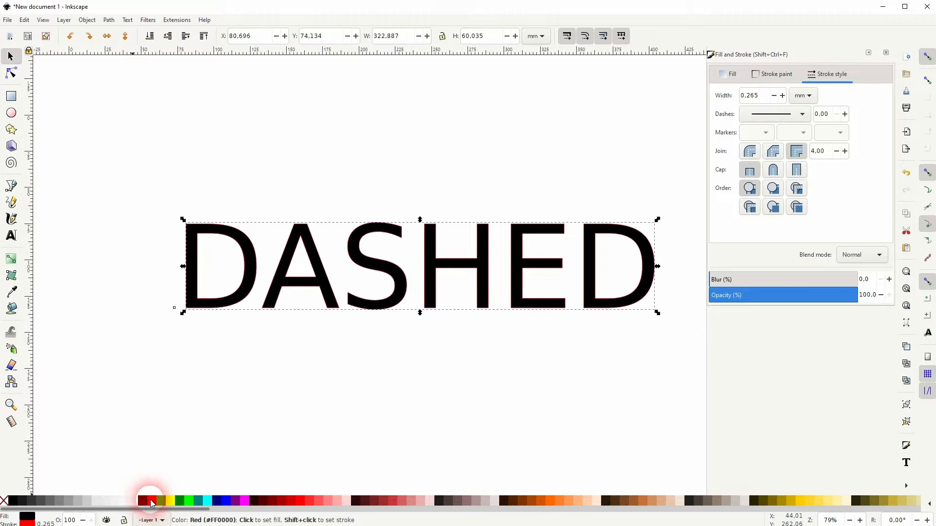
pyautogui.click(5, 503)
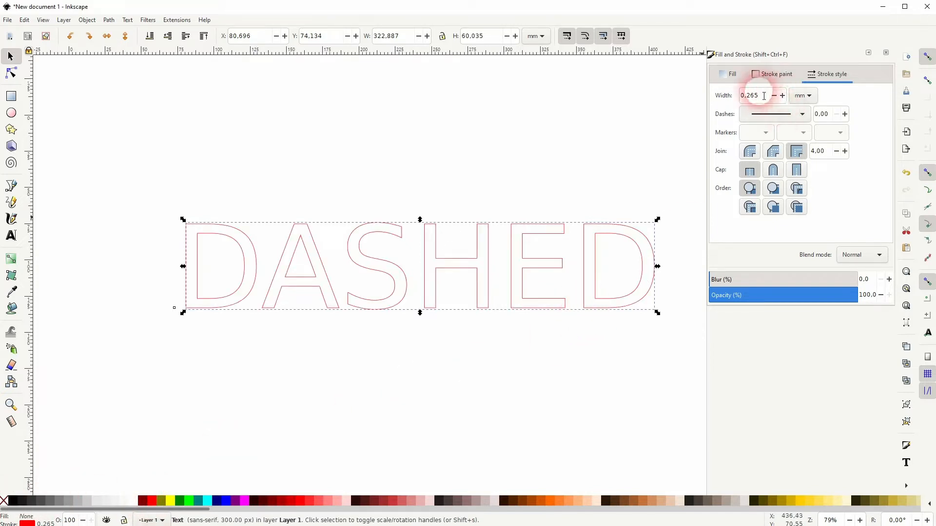
pyautogui.moveTo(764, 96); pyautogui.dragTo(733, 97)
pyautogui.write('1')
pyautogui.press('Return')
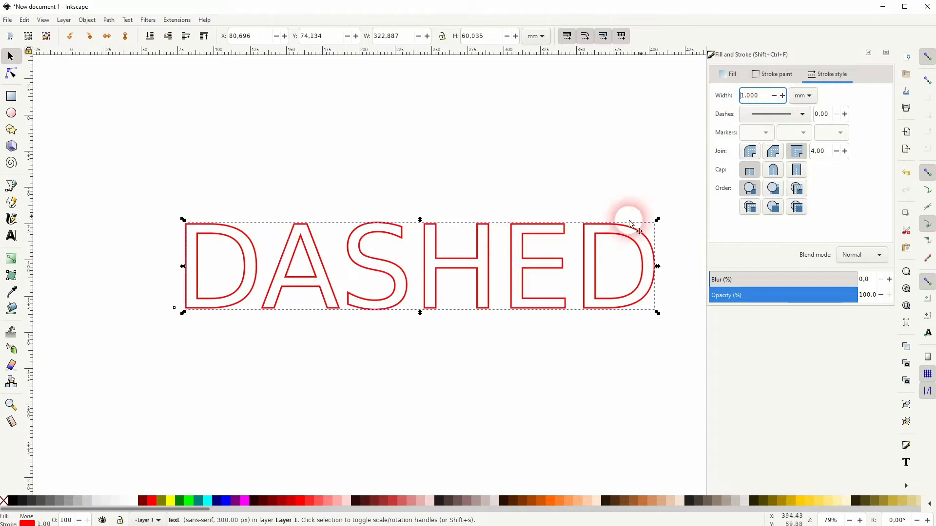
# - Apply a dash-dot pattern to the text outline and shift the text slightly down and left on the canvas
pyautogui.click(763, 114)
pyautogui.click(792, 390)
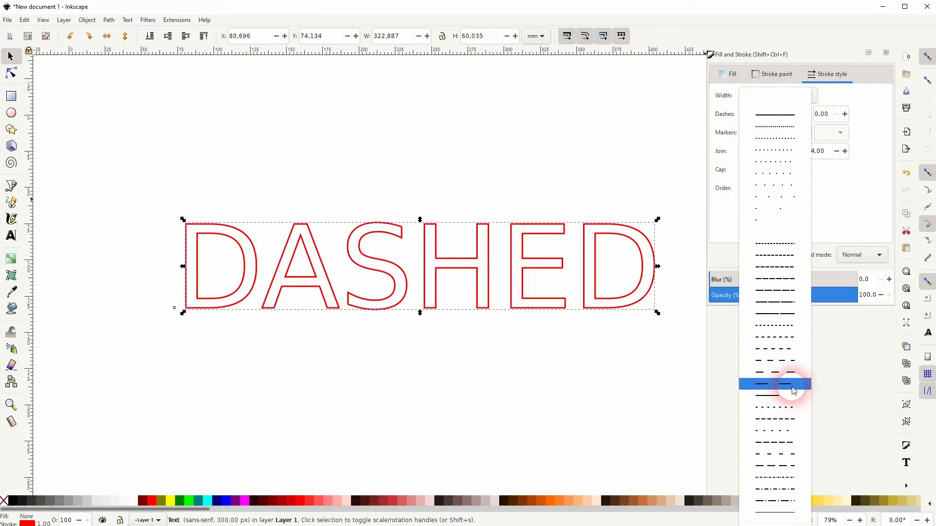
pyautogui.scroll(-3, 792, 390)
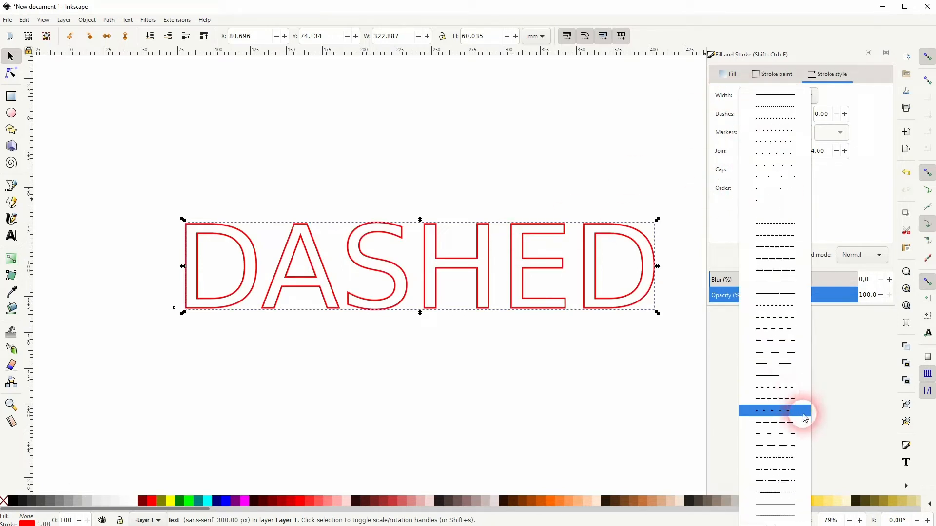
pyautogui.click(775, 469)
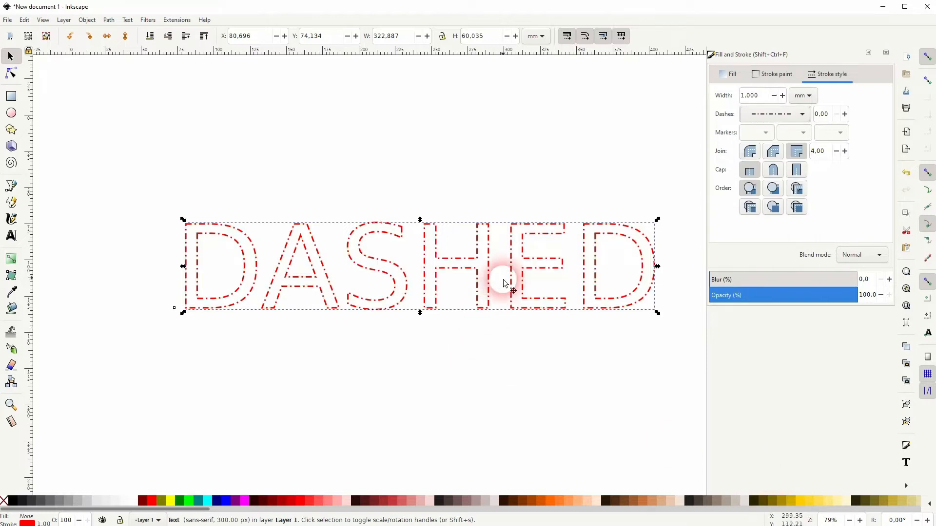
pyautogui.moveTo(512, 273); pyautogui.dragTo(489, 286)
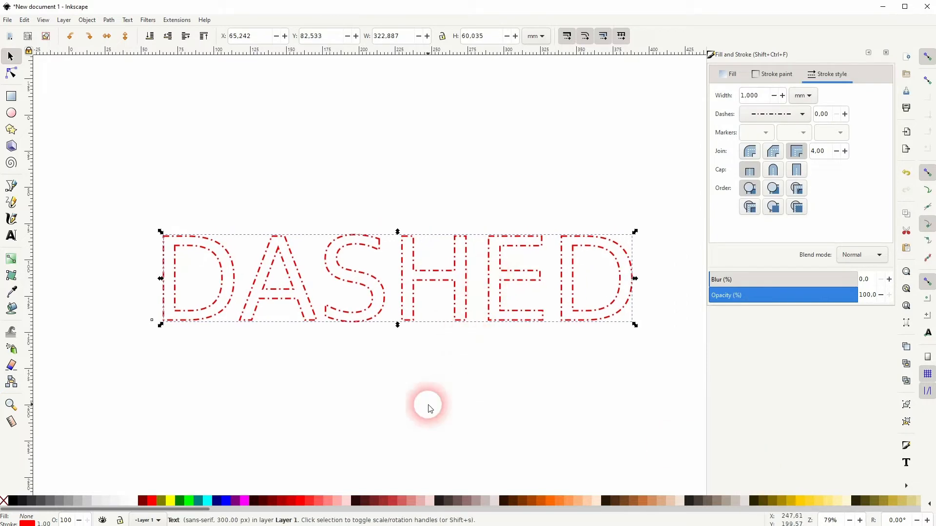
# - Recolor the dashed text outline black and leave the letters without a fill
pyautogui.click(13, 500)
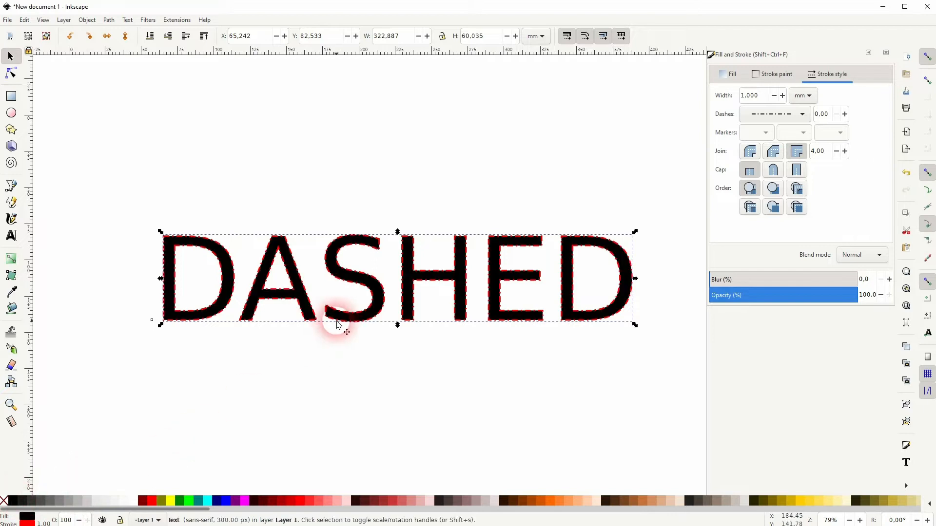
pyautogui.click(5, 501)
pyautogui.keyDown('shift'); pyautogui.click(15, 503); pyautogui.keyUp('shift')
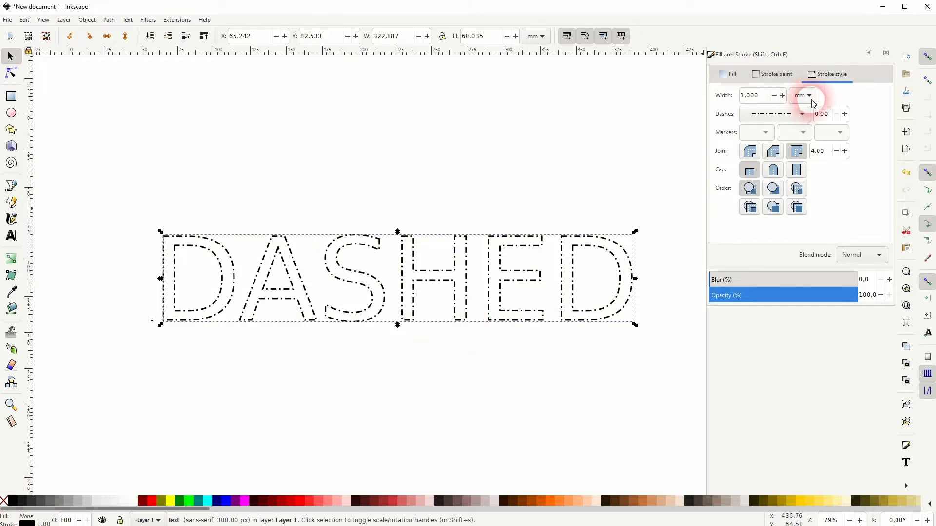
# - Apply the Italic style of the sans-serif font to the DASHED text and shift the text slightly upward
pyautogui.click(130, 22)
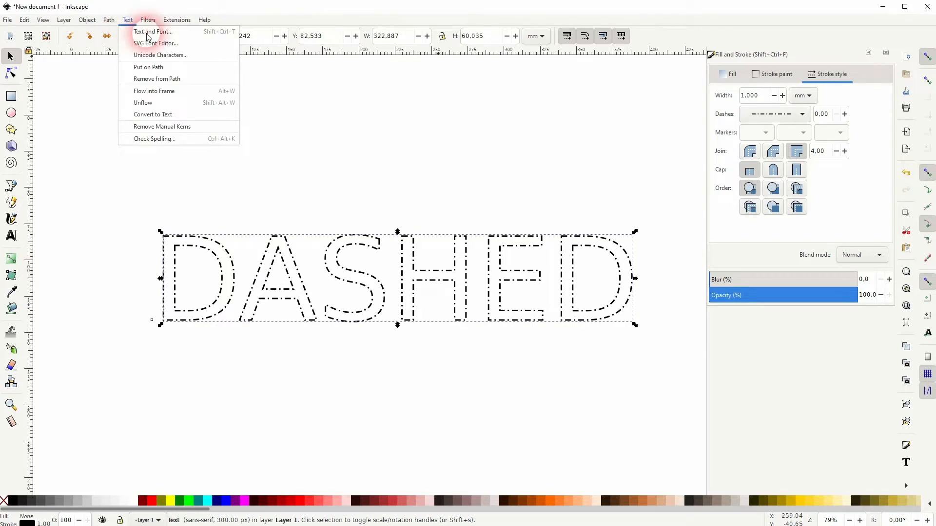
pyautogui.click(146, 32)
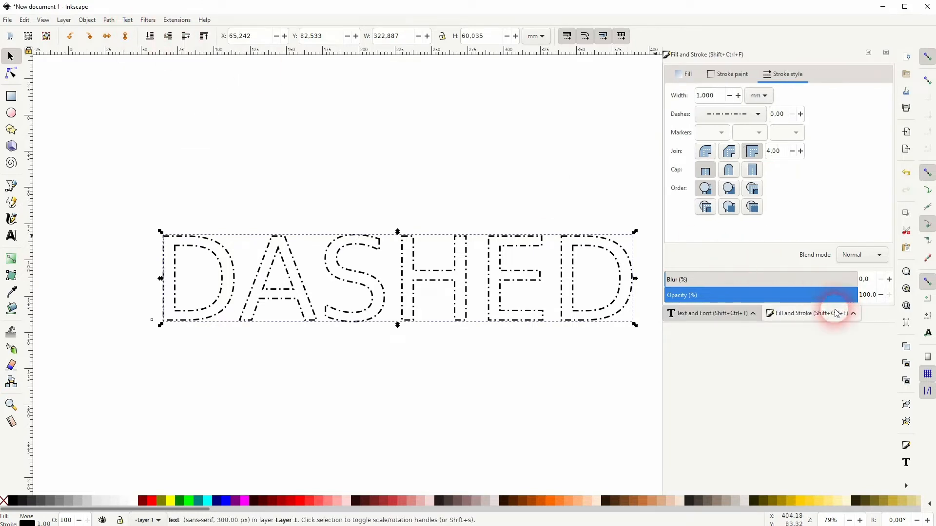
pyautogui.click(714, 313)
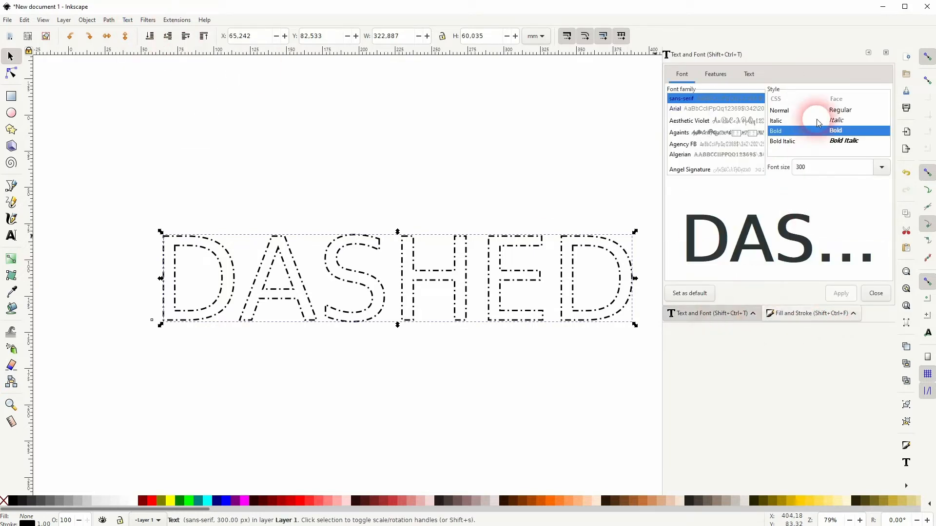
pyautogui.click(837, 121)
pyautogui.click(835, 293)
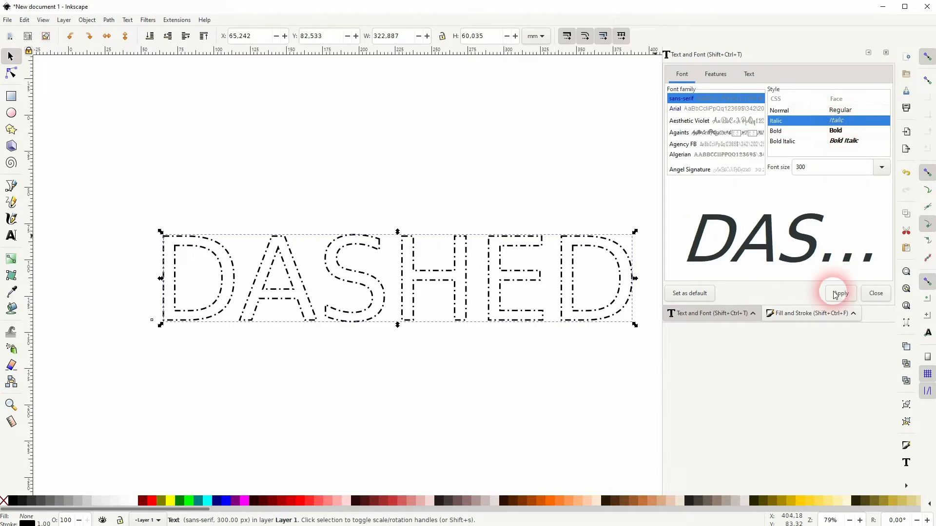
pyautogui.moveTo(501, 274); pyautogui.dragTo(493, 271)
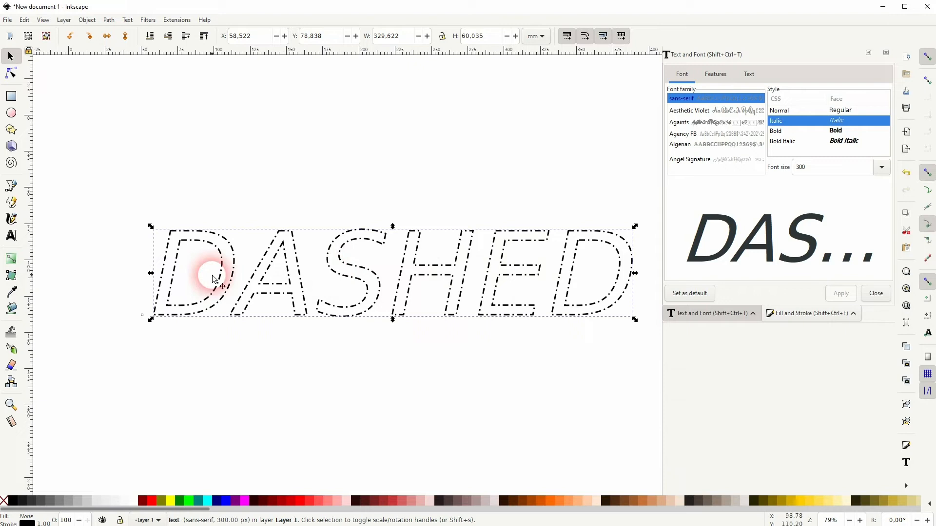
# - Convert the text's dashed stroke to paths and ungroup the result into separate letters
pyautogui.click(108, 20)
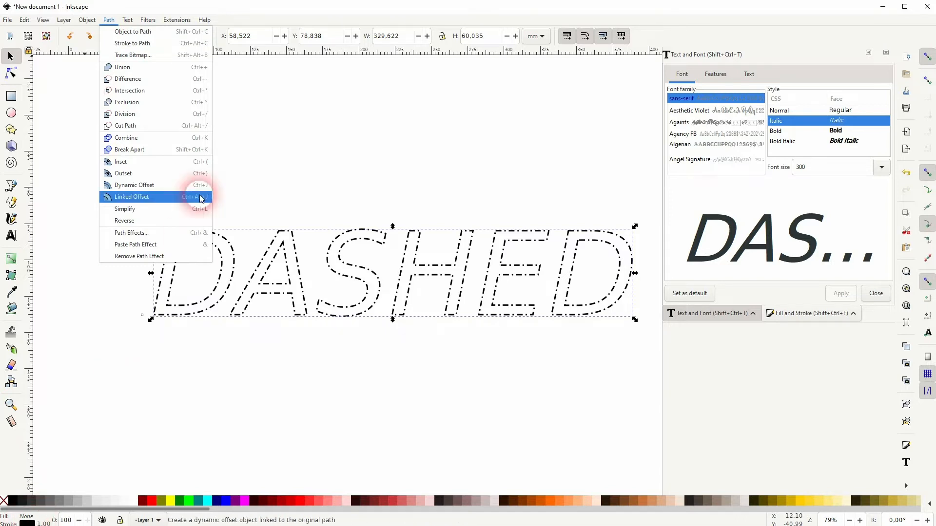
pyautogui.click(135, 44)
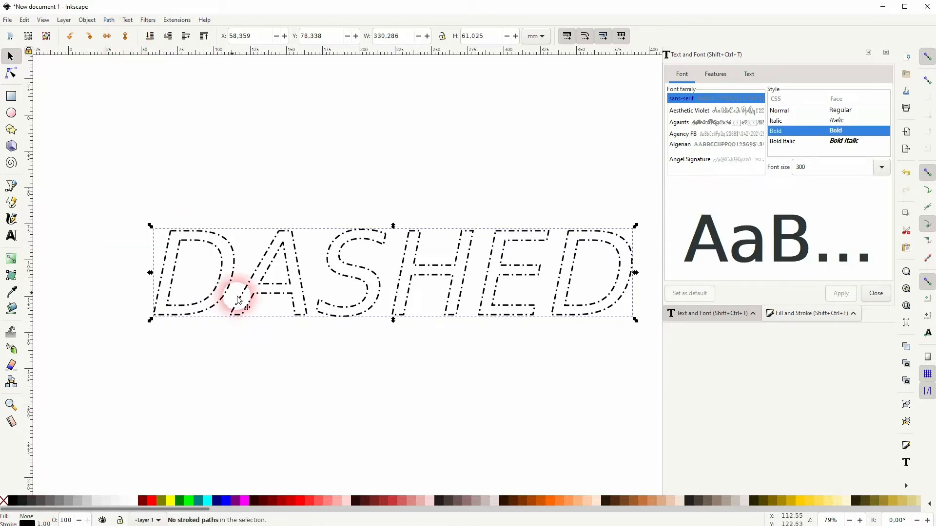
pyautogui.hotkey('ctrl', 'shift', 'g')
pyautogui.click(372, 144)
# - Try moving the first D and the A away from the word, and undo both moves
pyautogui.moveTo(227, 275); pyautogui.dragTo(157, 314)
pyautogui.moveTo(157, 314); pyautogui.dragTo(155, 228)
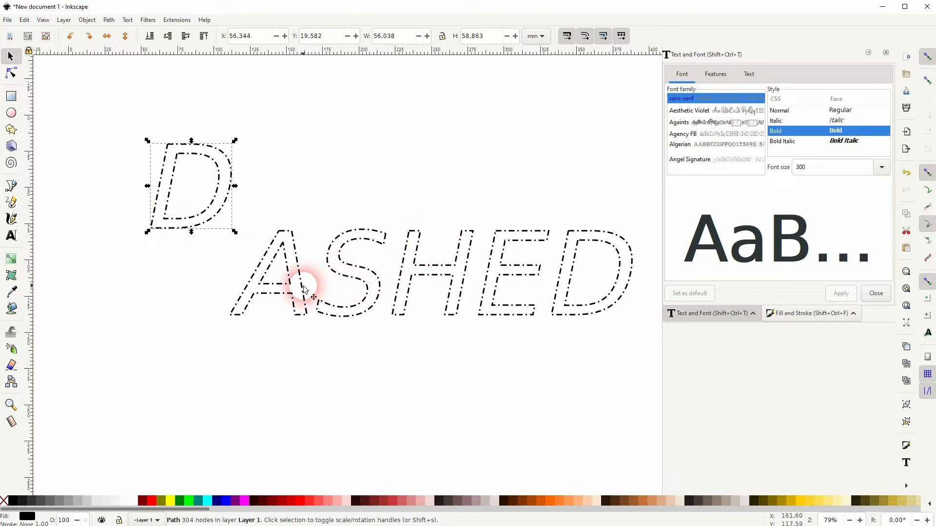
pyautogui.moveTo(303, 289); pyautogui.dragTo(322, 343)
pyautogui.hotkey('ctrl', 'z')
pyautogui.hotkey('ctrl', 'z')
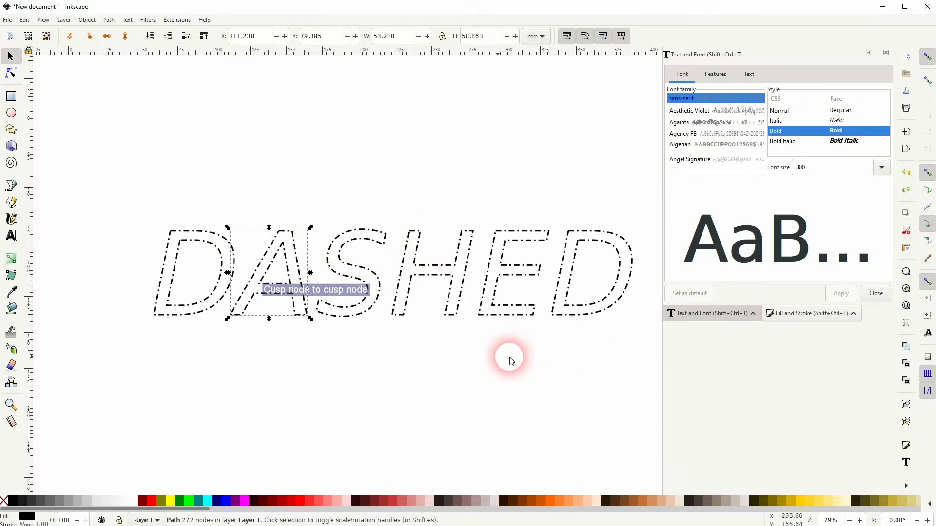
# - Select all six letters and break them apart into individual dash and dot pieces
pyautogui.moveTo(104, 335); pyautogui.dragTo(659, 195)
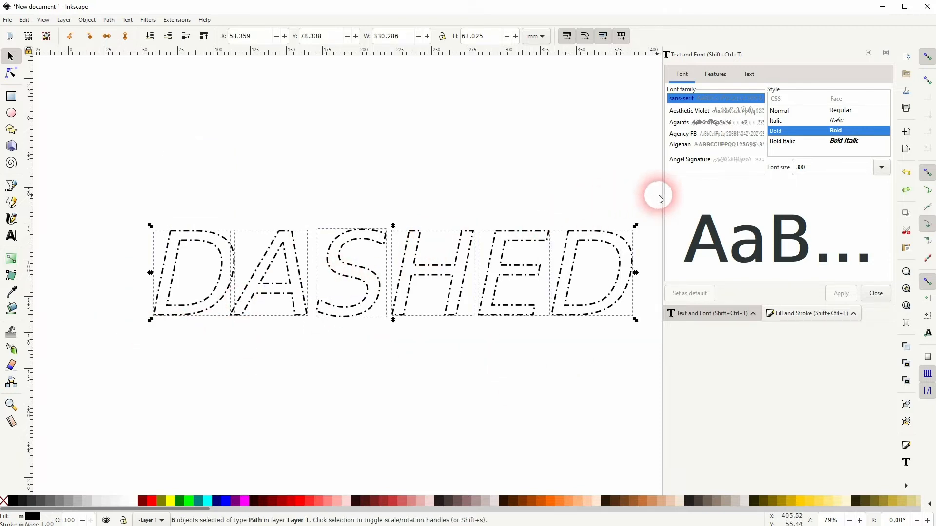
pyautogui.click(109, 20)
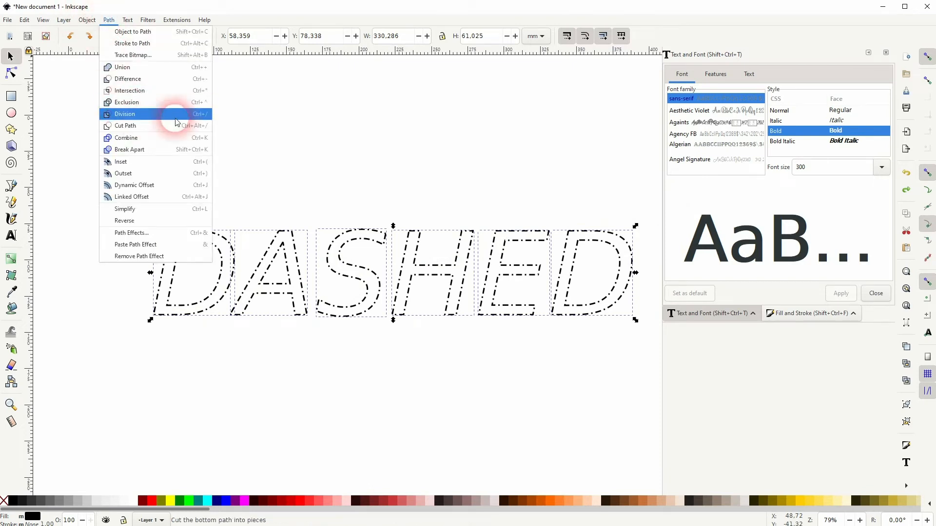
pyautogui.click(154, 151)
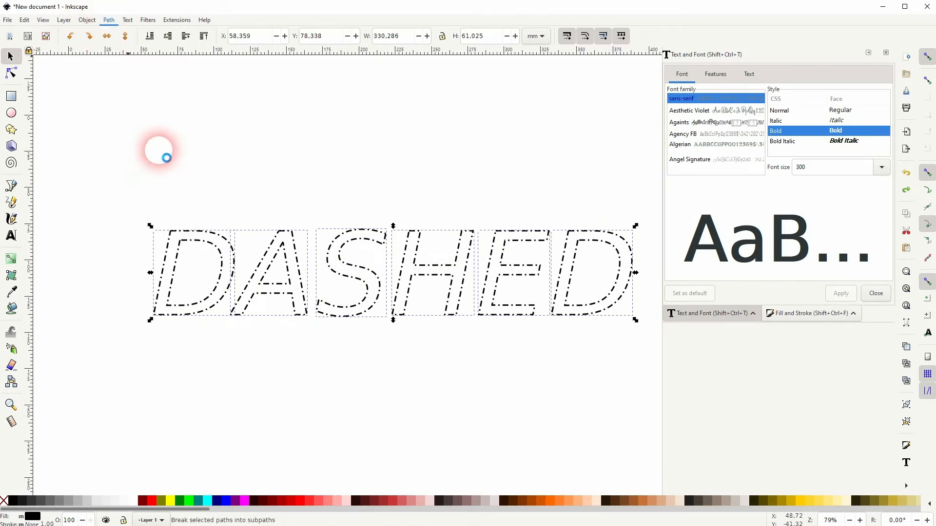
pyautogui.click(218, 187)
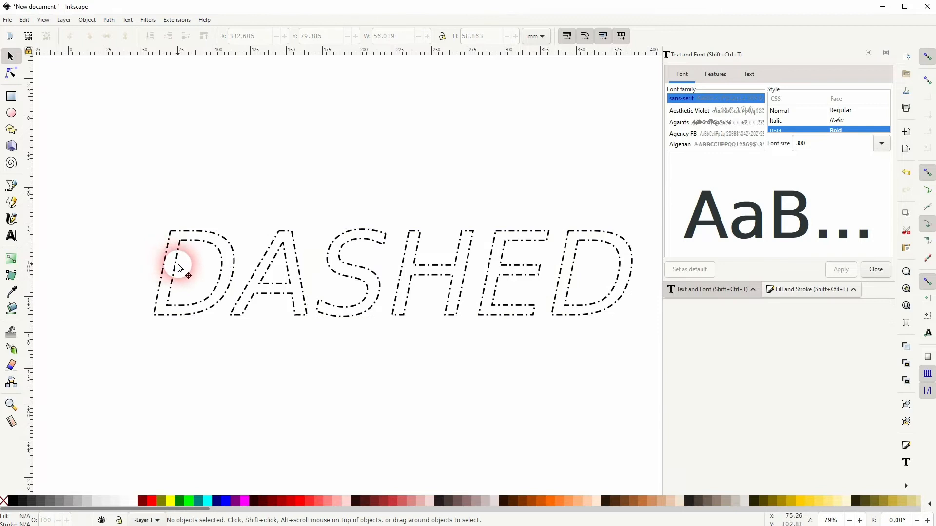
# - Delete all the dash and dot pieces that form the inner contour of the first letter D
pyautogui.click(176, 263)
pyautogui.click(188, 266)
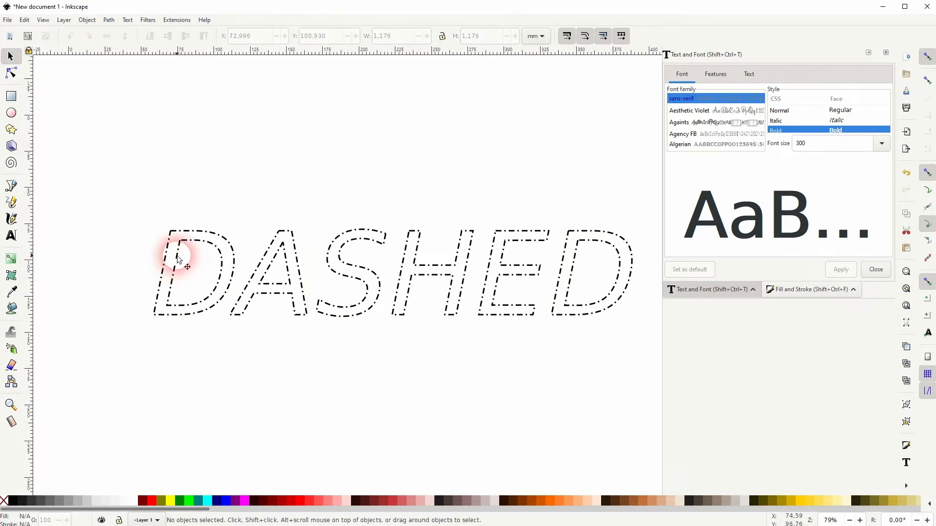
pyautogui.scroll(1, 180, 287)
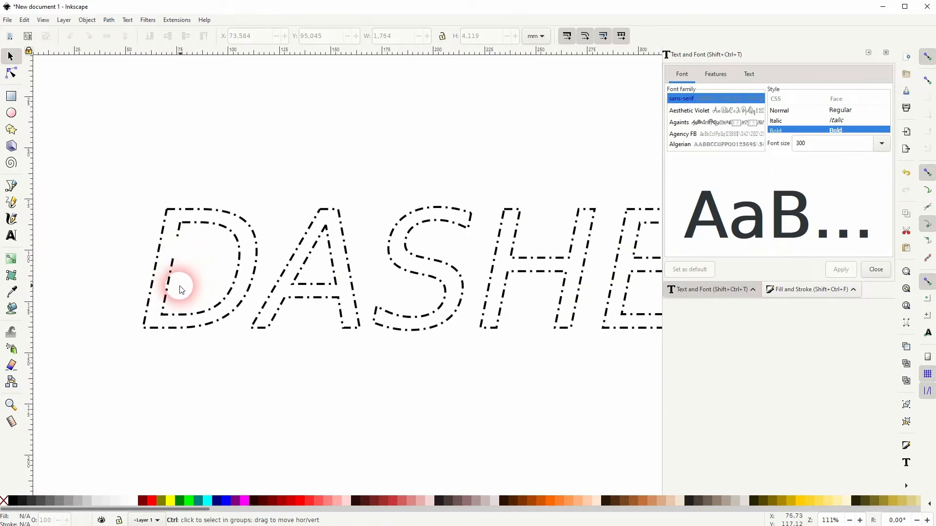
pyautogui.moveTo(158, 321); pyautogui.dragTo(228, 218)
pyautogui.press('Delete')
pyautogui.press('Delete')
pyautogui.press('Delete')
pyautogui.moveTo(201, 314); pyautogui.dragTo(225, 294)
pyautogui.press('Delete')
pyautogui.press('Delete')
pyautogui.moveTo(215, 305); pyautogui.dragTo(239, 234)
pyautogui.press('Delete')
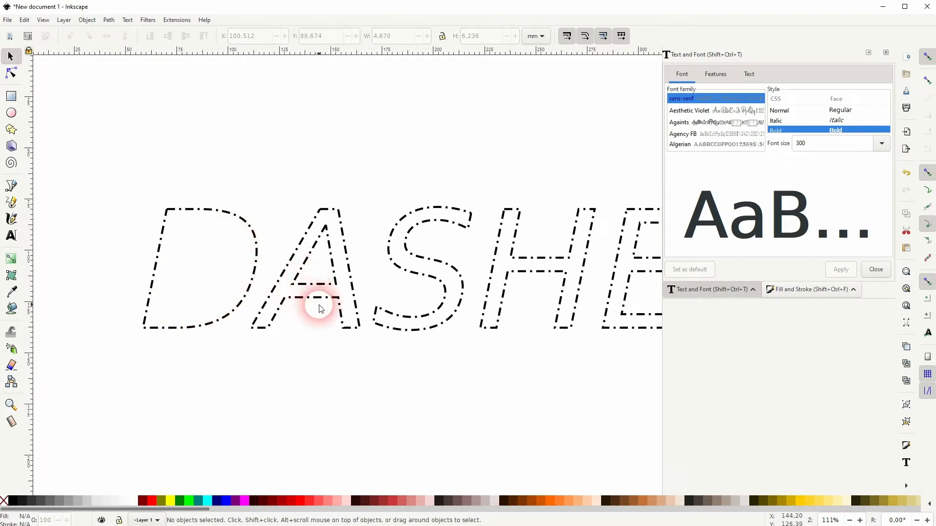
# - Select all the long dashes of the letter A, fill them red, and clear the selection
pyautogui.scroll(3, 317, 304)
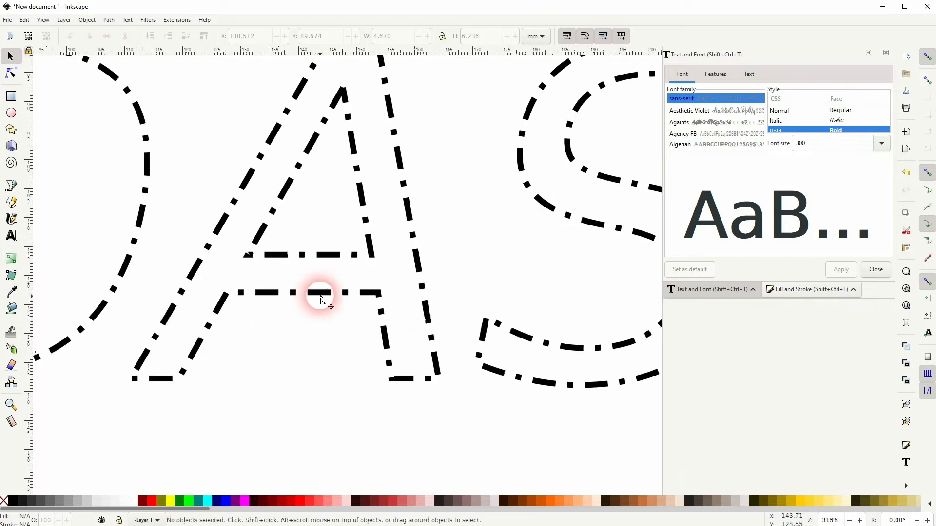
pyautogui.moveTo(320, 297)
pyautogui.mouseDown()
pyautogui.moveTo(223, 302)
pyautogui.moveTo(200, 350)
pyautogui.moveTo(147, 393)
pyautogui.moveTo(162, 378)
pyautogui.moveTo(150, 361)
pyautogui.moveTo(170, 310)
pyautogui.moveTo(299, 96)
pyautogui.moveTo(410, 384)
pyautogui.moveTo(440, 341)
pyautogui.moveTo(390, 100)
pyautogui.moveTo(333, 241)
pyautogui.moveTo(273, 258)
pyautogui.moveTo(258, 235)
pyautogui.moveTo(357, 250)
pyautogui.moveTo(367, 237)
pyautogui.moveTo(319, 187)
pyautogui.moveTo(290, 185)
pyautogui.moveTo(311, 145)
pyautogui.moveTo(355, 141)
pyautogui.moveTo(338, 99)
pyautogui.moveTo(350, 99)
pyautogui.moveTo(358, 264)
pyautogui.mouseUp()
pyautogui.press('space')
pyautogui.keyDown('shift'); pyautogui.click(336, 194); pyautogui.keyUp('shift')
pyautogui.keyDown('shift'); pyautogui.click(382, 203); pyautogui.keyUp('shift')
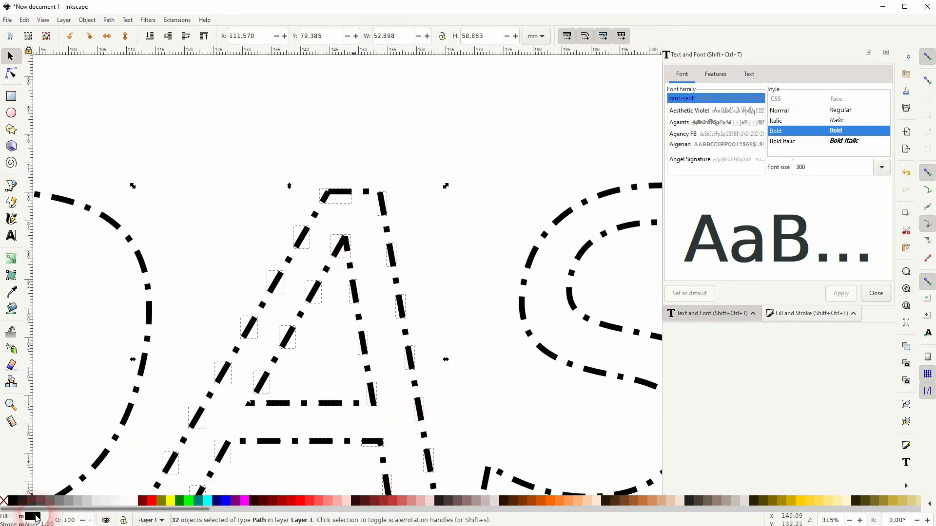
pyautogui.click(152, 501)
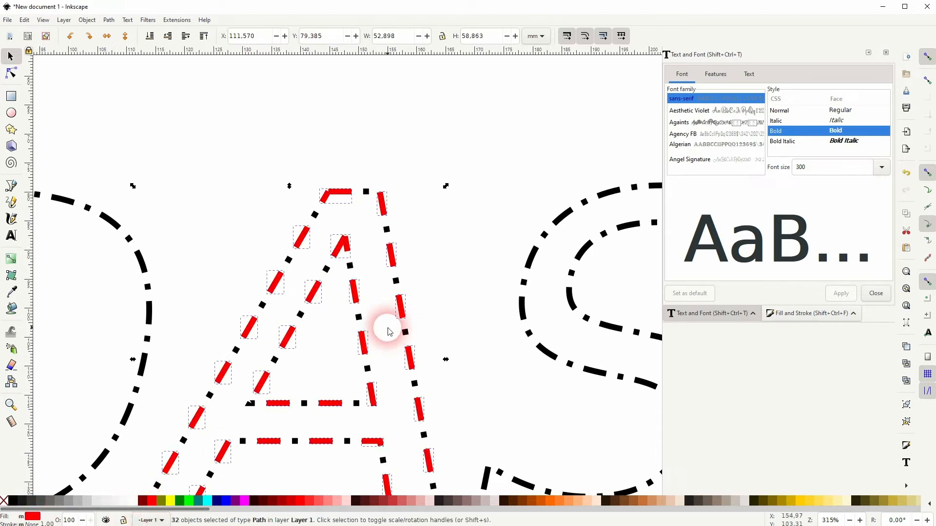
pyautogui.scroll(-5, 395, 332)
pyautogui.click(321, 388)
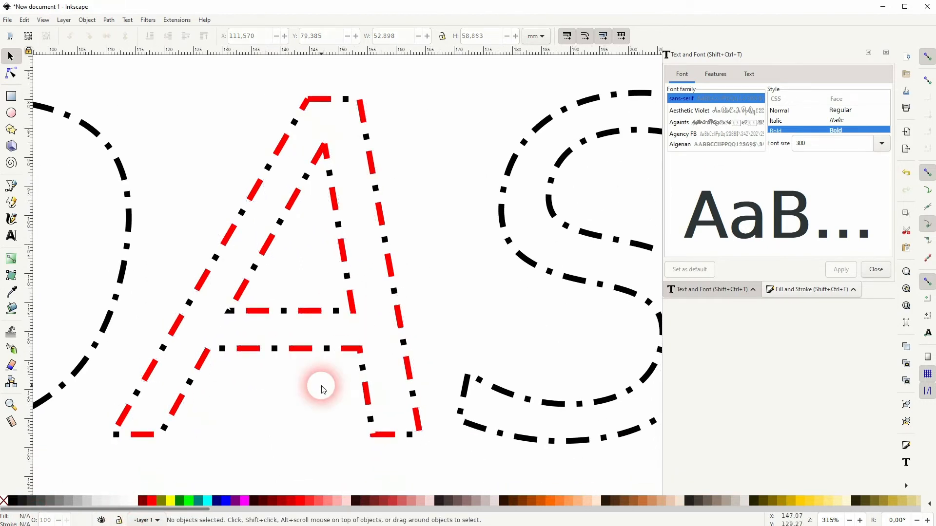
# - Select all the small square dots along the letter S outline and fill them bright green
pyautogui.scroll(-3, 396, 335)
pyautogui.moveTo(475, 359); pyautogui.dragTo(372, 367)
pyautogui.hscroll(-4, 371, 367)
pyautogui.moveTo(514, 368); pyautogui.dragTo(374, 369)
pyautogui.scroll(4, 288, 374)
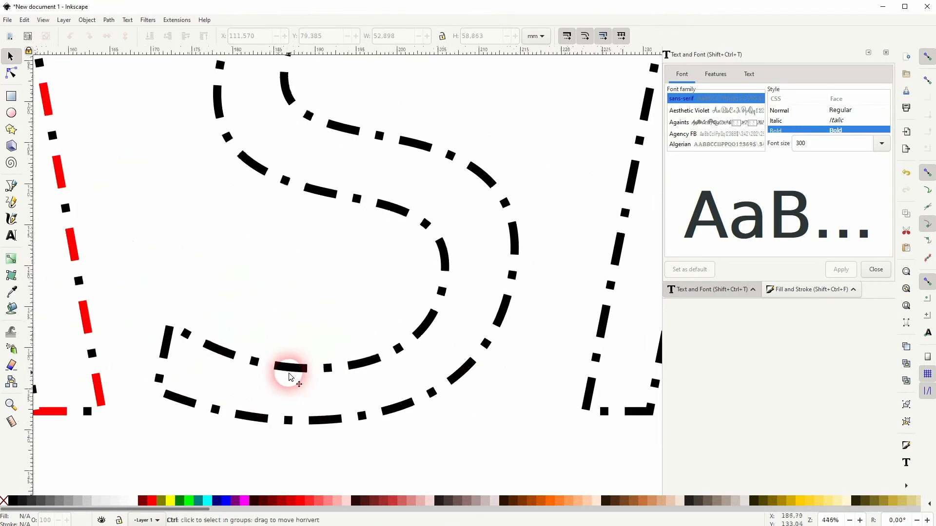
pyautogui.keyDown('ctrl'); pyautogui.click(254, 362); pyautogui.keyUp('ctrl')
pyautogui.keyDown('ctrl'); pyautogui.keyDown('shift'); pyautogui.click(185, 334); pyautogui.keyUp('shift'); pyautogui.keyUp('ctrl')
pyautogui.keyDown('ctrl'); pyautogui.keyDown('shift'); pyautogui.click(160, 377); pyautogui.keyUp('shift'); pyautogui.keyUp('ctrl')
pyautogui.keyDown('ctrl'); pyautogui.keyDown('shift'); pyautogui.click(215, 410); pyautogui.keyUp('shift'); pyautogui.keyUp('ctrl')
pyautogui.keyDown('ctrl'); pyautogui.keyDown('shift'); pyautogui.click(292, 420); pyautogui.keyUp('shift'); pyautogui.keyUp('ctrl')
pyautogui.keyDown('ctrl'); pyautogui.keyDown('shift'); pyautogui.click(327, 369); pyautogui.keyUp('shift'); pyautogui.keyUp('ctrl')
pyautogui.keyDown('ctrl'); pyautogui.keyDown('shift'); pyautogui.click(432, 391); pyautogui.keyUp('shift'); pyautogui.keyUp('ctrl')
pyautogui.keyDown('ctrl'); pyautogui.keyDown('shift'); pyautogui.click(398, 347); pyautogui.keyUp('shift'); pyautogui.keyUp('ctrl')
pyautogui.keyDown('ctrl'); pyautogui.keyDown('shift'); pyautogui.click(442, 292); pyautogui.keyUp('shift'); pyautogui.keyUp('ctrl')
pyautogui.keyDown('ctrl'); pyautogui.keyDown('shift'); pyautogui.click(485, 342); pyautogui.keyUp('shift'); pyautogui.keyUp('ctrl')
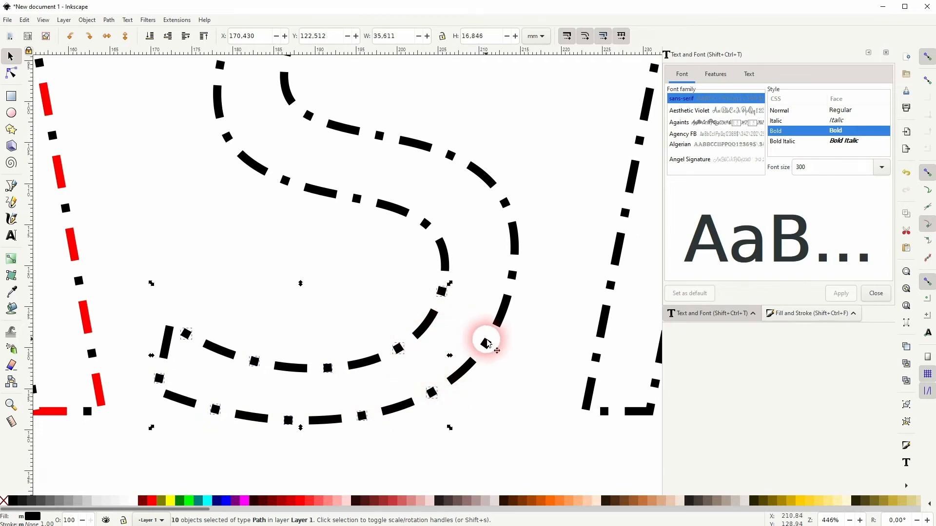
pyautogui.keyDown('ctrl'); pyautogui.keyDown('shift'); pyautogui.click(511, 274); pyautogui.keyUp('shift'); pyautogui.keyUp('ctrl')
pyautogui.keyDown('ctrl'); pyautogui.keyDown('shift'); pyautogui.click(505, 201); pyautogui.keyUp('shift'); pyautogui.keyUp('ctrl')
pyautogui.keyDown('ctrl'); pyautogui.keyDown('shift'); pyautogui.click(426, 223); pyautogui.keyUp('shift'); pyautogui.keyUp('ctrl')
pyautogui.keyDown('ctrl'); pyautogui.keyDown('shift'); pyautogui.click(451, 155); pyautogui.keyUp('shift'); pyautogui.keyUp('ctrl')
pyautogui.keyDown('ctrl'); pyautogui.keyDown('shift'); pyautogui.click(356, 198); pyautogui.keyUp('shift'); pyautogui.keyUp('ctrl')
pyautogui.keyDown('ctrl'); pyautogui.keyDown('shift'); pyautogui.click(379, 135); pyautogui.keyUp('shift'); pyautogui.keyUp('ctrl')
pyautogui.keyDown('ctrl'); pyautogui.keyDown('shift'); pyautogui.click(308, 115); pyautogui.keyUp('shift'); pyautogui.keyUp('ctrl')
pyautogui.keyDown('ctrl'); pyautogui.keyDown('shift'); pyautogui.click(285, 182); pyautogui.keyUp('shift'); pyautogui.keyUp('ctrl')
pyautogui.keyDown('ctrl'); pyautogui.keyDown('shift'); pyautogui.click(226, 138); pyautogui.keyUp('shift'); pyautogui.keyUp('ctrl')
pyautogui.scroll(10, 309, 208)
pyautogui.keyDown('ctrl'); pyautogui.keyDown('shift'); pyautogui.click(270, 248); pyautogui.keyUp('shift'); pyautogui.keyUp('ctrl')
pyautogui.keyDown('ctrl'); pyautogui.keyDown('shift'); pyautogui.click(203, 264); pyautogui.keyUp('shift'); pyautogui.keyUp('ctrl')
pyautogui.keyDown('ctrl'); pyautogui.keyDown('shift'); pyautogui.click(230, 196); pyautogui.keyUp('shift'); pyautogui.keyUp('ctrl')
pyautogui.keyDown('ctrl'); pyautogui.keyDown('shift'); pyautogui.click(287, 152); pyautogui.keyUp('shift'); pyautogui.keyUp('ctrl')
pyautogui.keyDown('ctrl'); pyautogui.keyDown('shift'); pyautogui.click(318, 196); pyautogui.keyUp('shift'); pyautogui.keyUp('ctrl')
pyautogui.keyDown('ctrl'); pyautogui.keyDown('shift'); pyautogui.click(360, 129); pyautogui.keyUp('shift'); pyautogui.keyUp('ctrl')
pyautogui.keyDown('ctrl'); pyautogui.keyDown('shift'); pyautogui.click(389, 179); pyautogui.keyUp('shift'); pyautogui.keyUp('ctrl')
pyautogui.keyDown('ctrl'); pyautogui.keyDown('shift'); pyautogui.click(434, 128); pyautogui.keyUp('shift'); pyautogui.keyUp('ctrl')
pyautogui.keyDown('ctrl'); pyautogui.keyDown('shift'); pyautogui.click(462, 188); pyautogui.keyUp('shift'); pyautogui.keyUp('ctrl')
pyautogui.keyDown('ctrl'); pyautogui.keyDown('shift'); pyautogui.click(507, 142); pyautogui.keyUp('shift'); pyautogui.keyUp('ctrl')
pyautogui.keyDown('ctrl'); pyautogui.keyDown('shift'); pyautogui.click(522, 202); pyautogui.keyUp('shift'); pyautogui.keyUp('ctrl')
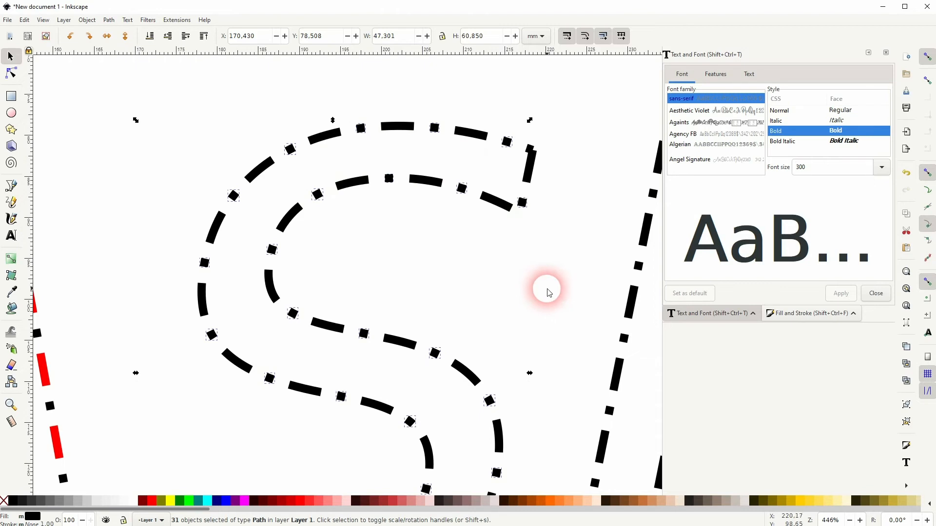
pyautogui.click(190, 501)
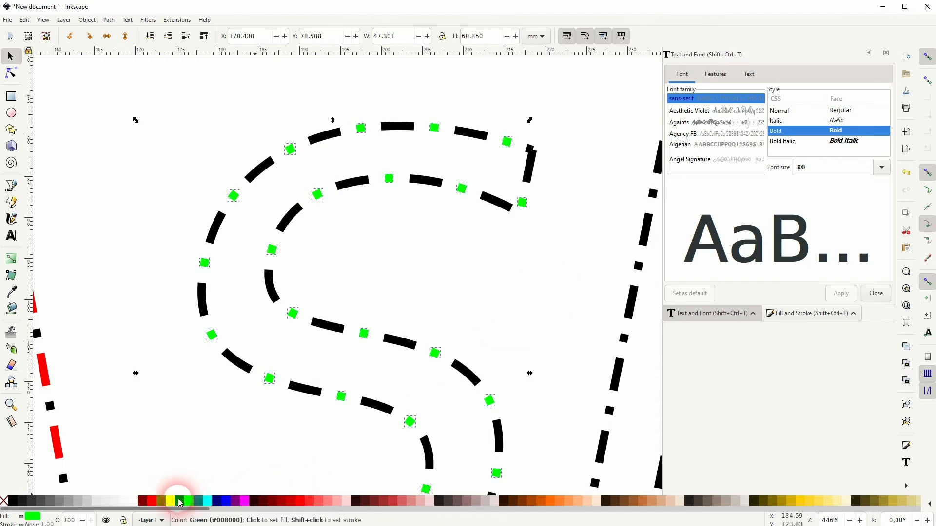
# - Try a dark green (#008000) stroke on the selected S dots and remove the stroke again
pyautogui.keyDown('shift'); pyautogui.click(179, 502); pyautogui.keyUp('shift')
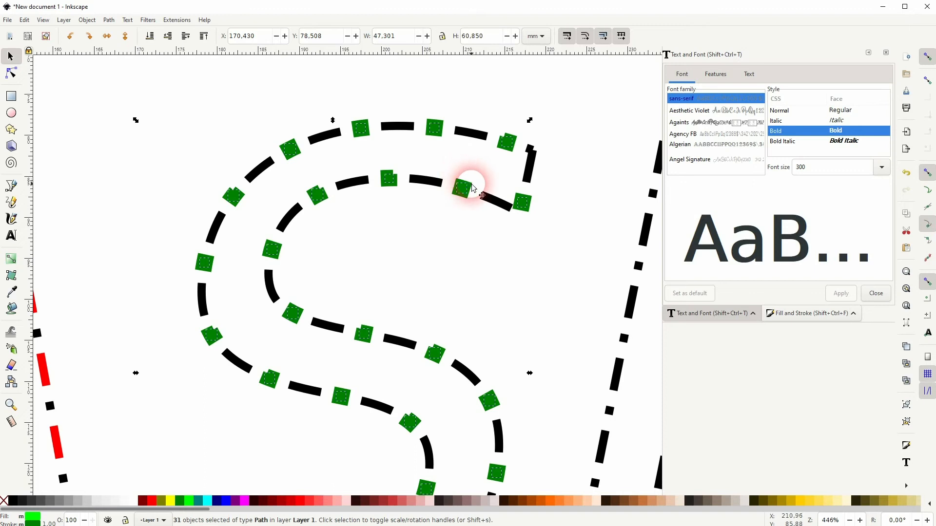
pyautogui.moveTo(470, 180); pyautogui.dragTo(393, 176)
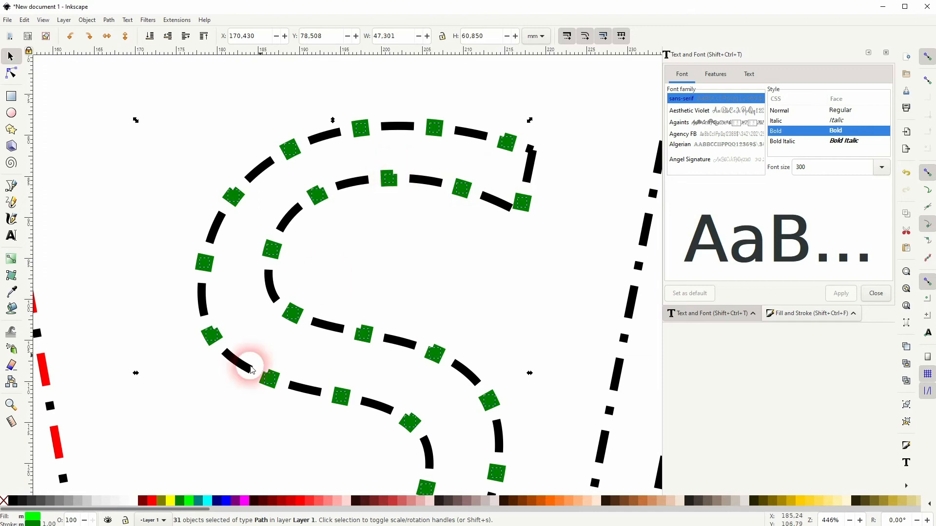
pyautogui.keyDown('shift'); pyautogui.click(5, 501); pyautogui.keyUp('shift')
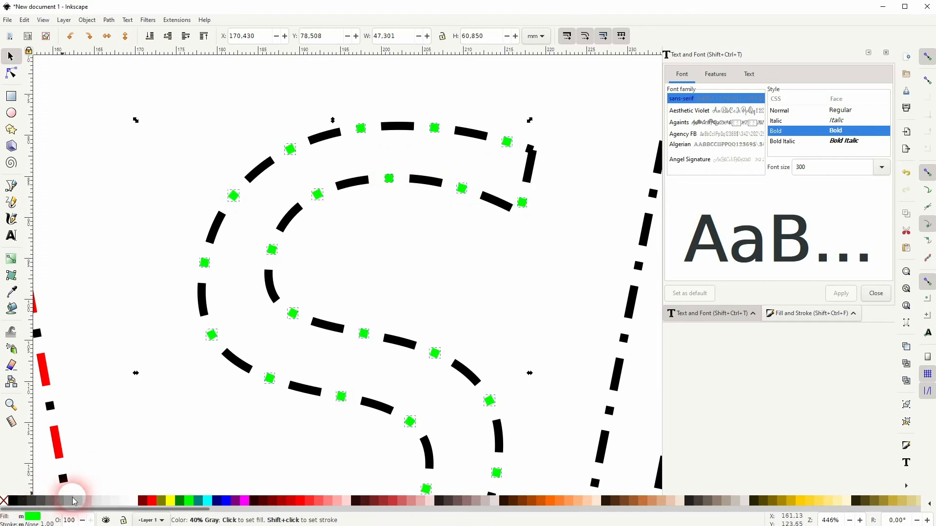
# - Try red and olive fills on the small square dots of the S, settle on yellow (#FFFF00), and clear the selection
pyautogui.click(155, 504)
pyautogui.click(162, 504)
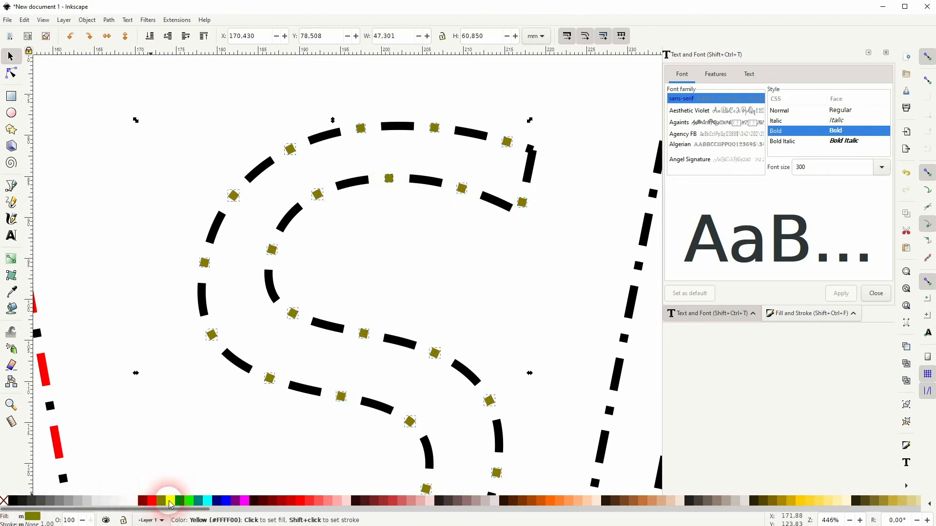
pyautogui.click(170, 504)
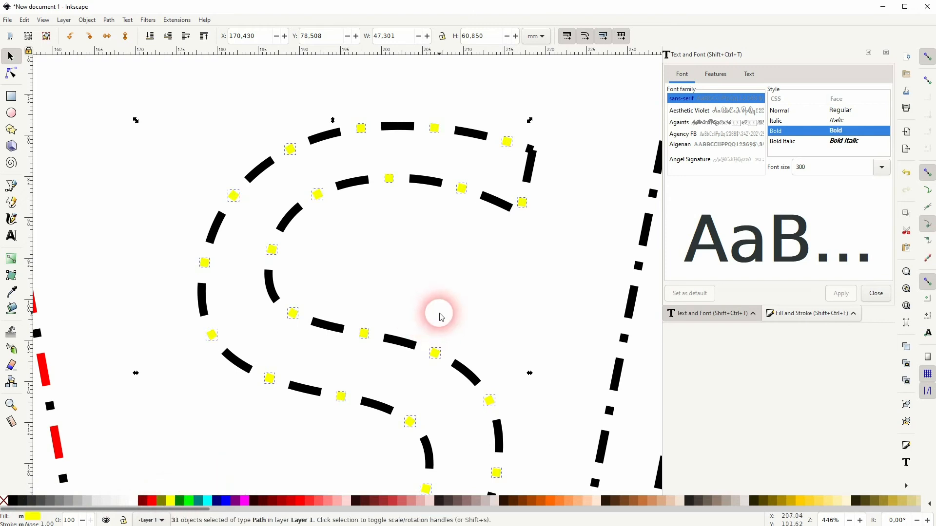
pyautogui.scroll(-5, 441, 337)
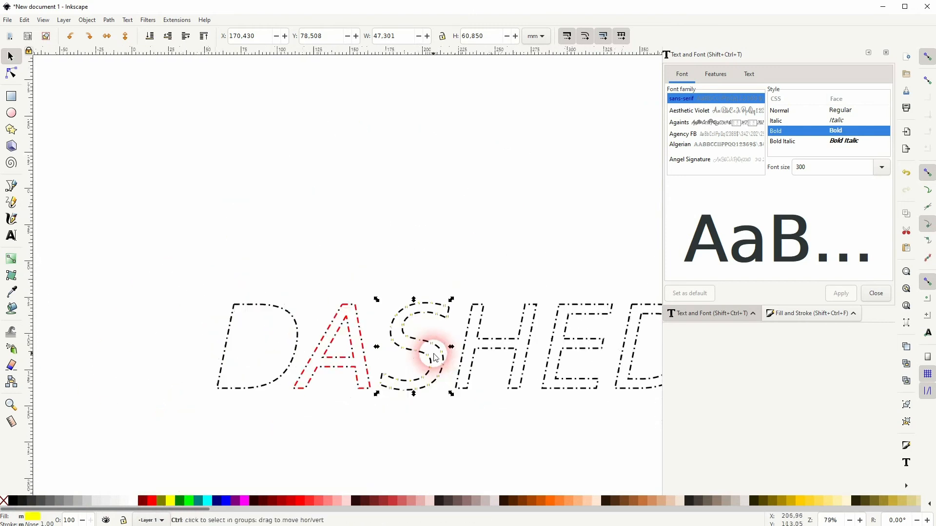
pyautogui.click(480, 238)
# - Group all the pieces of the word DASHED and move the group up and slightly right, to about X 66, Y 55 mm
pyautogui.moveTo(565, 381); pyautogui.dragTo(443, 352)
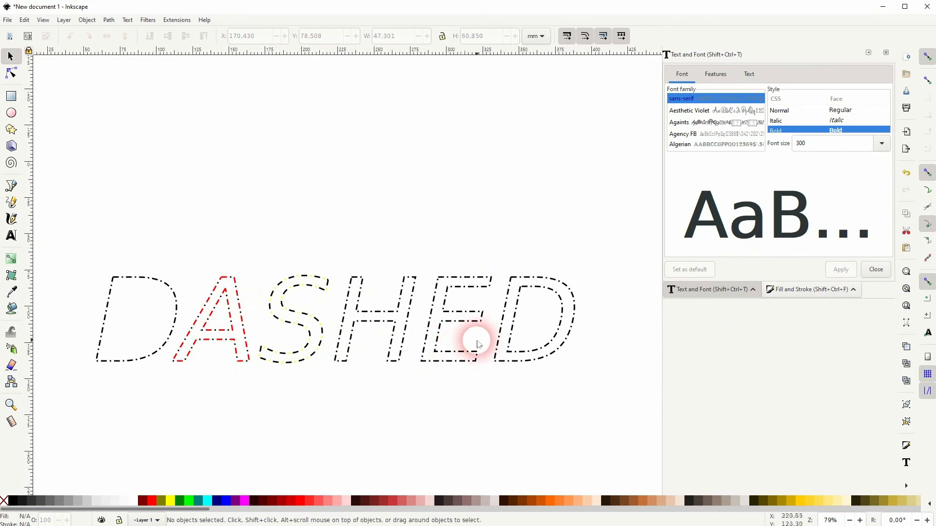
pyautogui.click(403, 308)
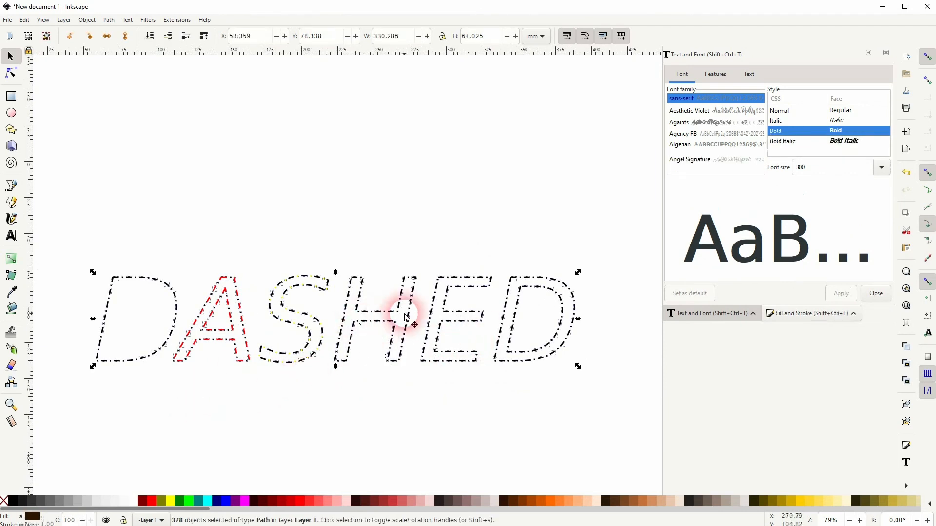
pyautogui.moveTo(345, 317); pyautogui.dragTo(356, 285)
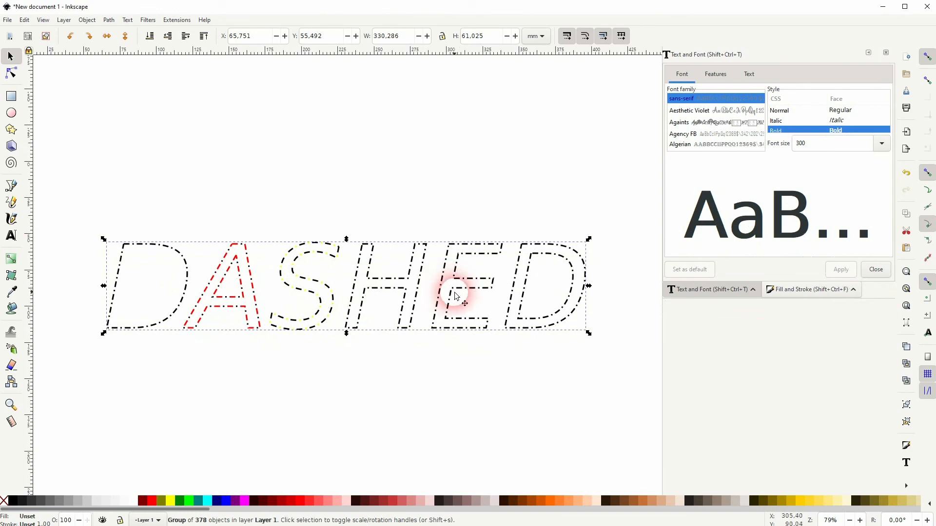